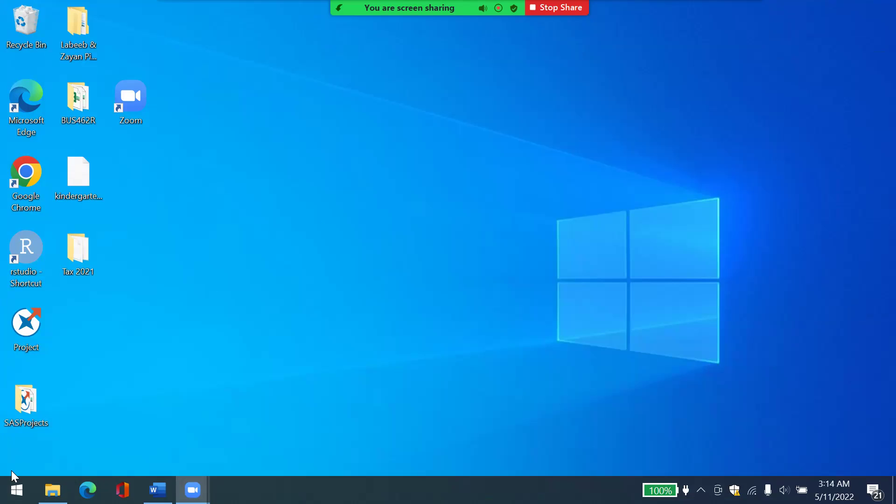
Expand the SAS folder in the Windows Start menu's app list
left_click(16, 489)
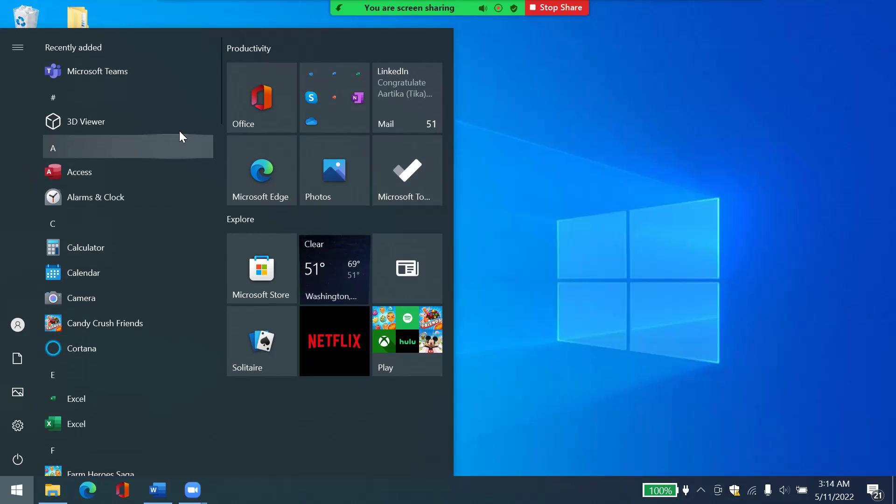
left_click_drag(220, 97, 232, 329)
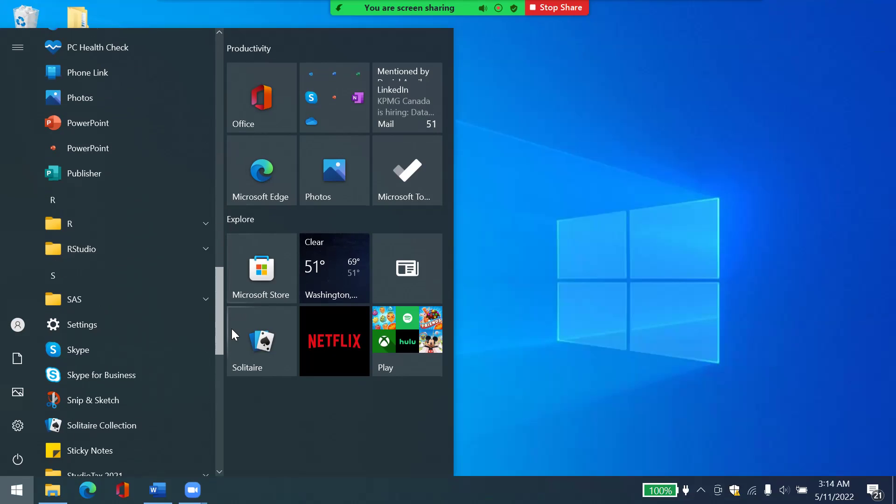
left_click(200, 290)
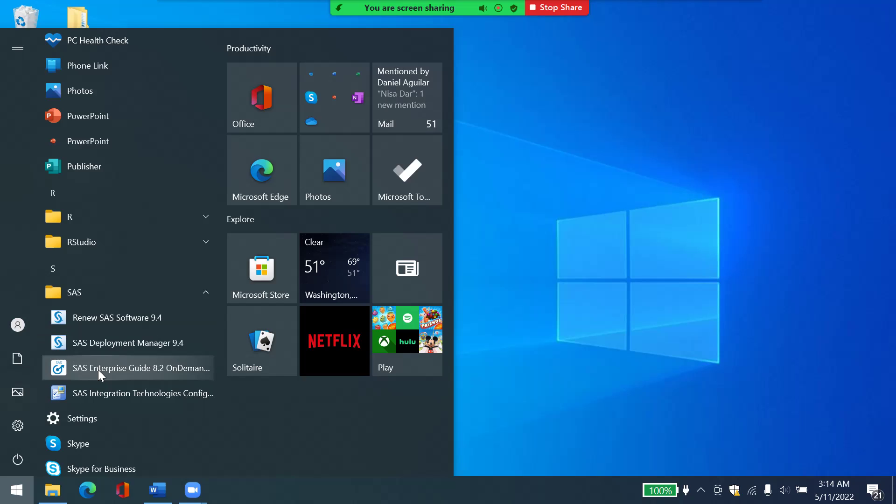
Launch SAS Enterprise Guide and sign in to OnDemand for Academics with the account password
left_click(98, 369)
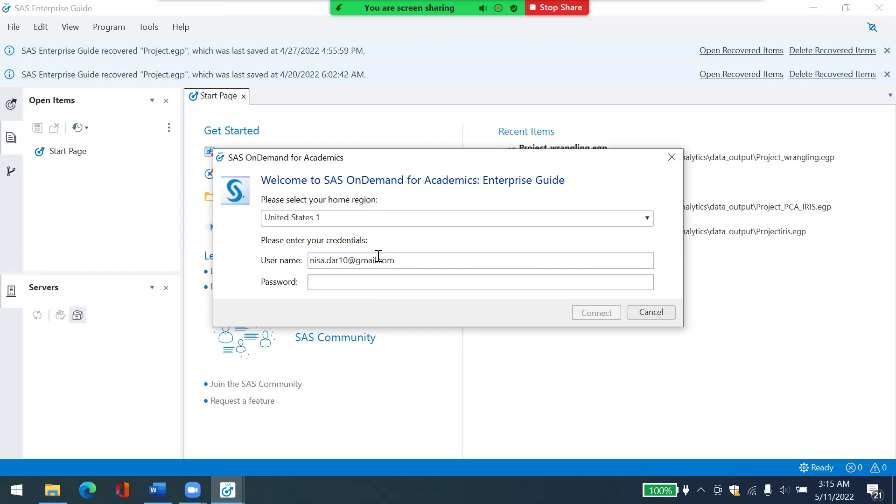
left_click(375, 283)
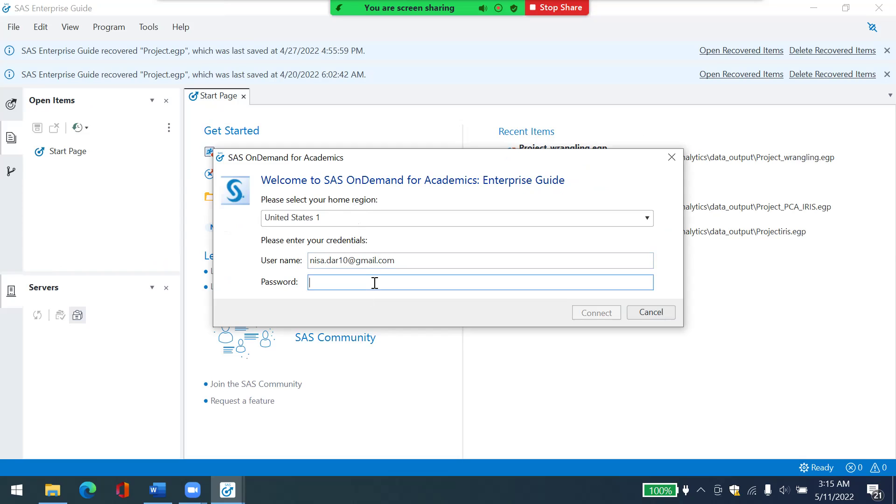
type("***")
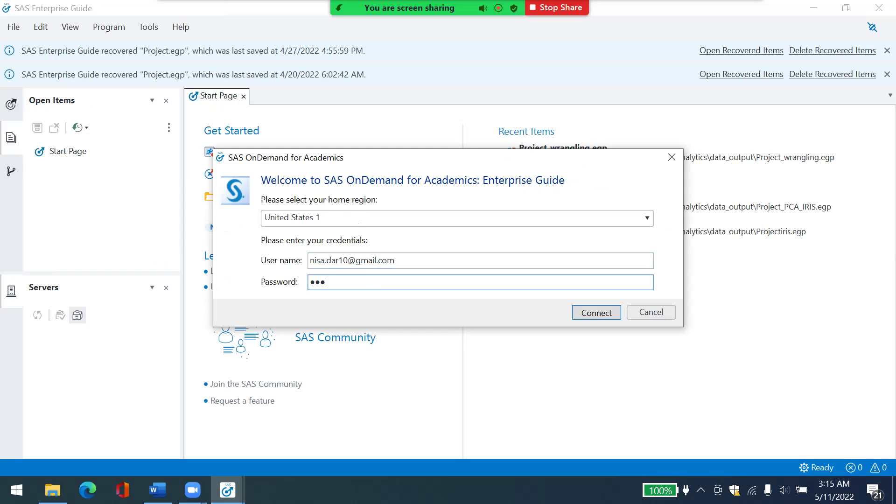
type("********")
left_click(596, 314)
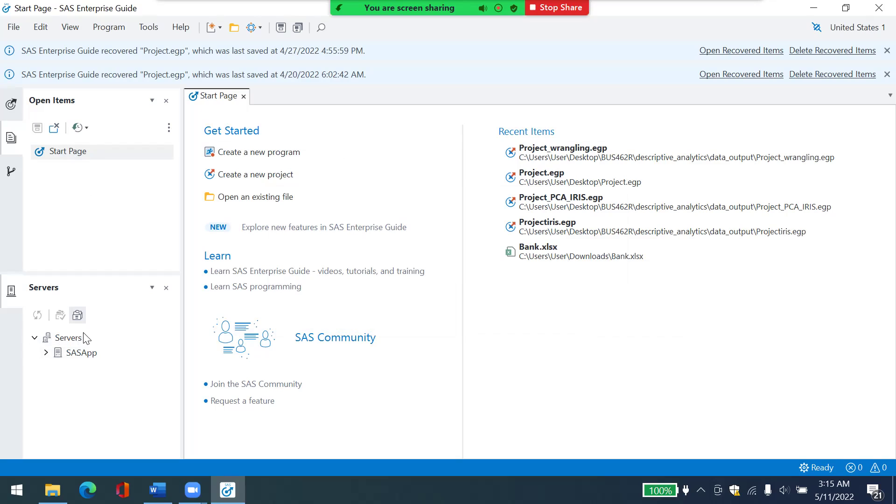
Select the SASApp server in the Servers pane once connected
left_click(70, 354)
Create a new project and start a File > Import data to browse the datasets folder
left_click(243, 176)
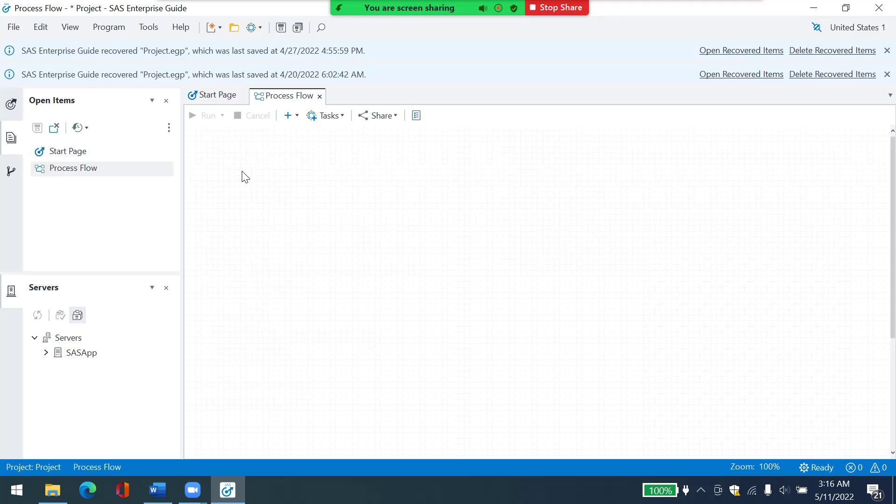
left_click(220, 96)
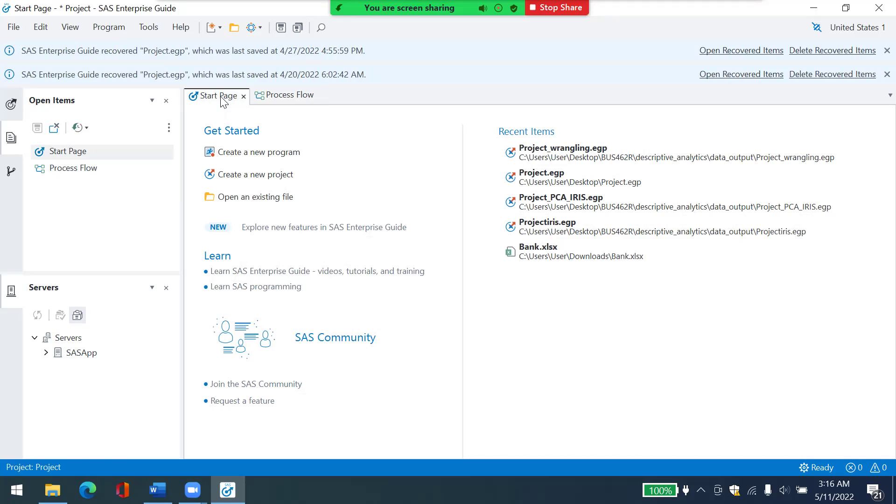
left_click(267, 95)
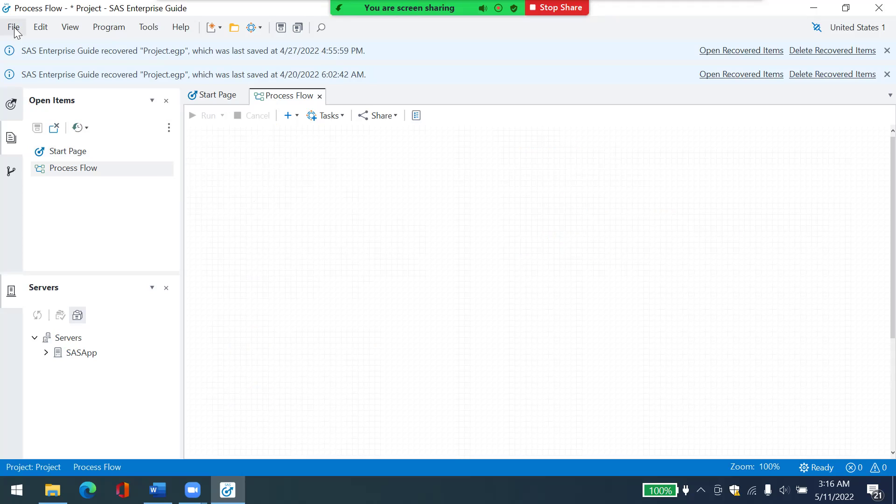
left_click(14, 28)
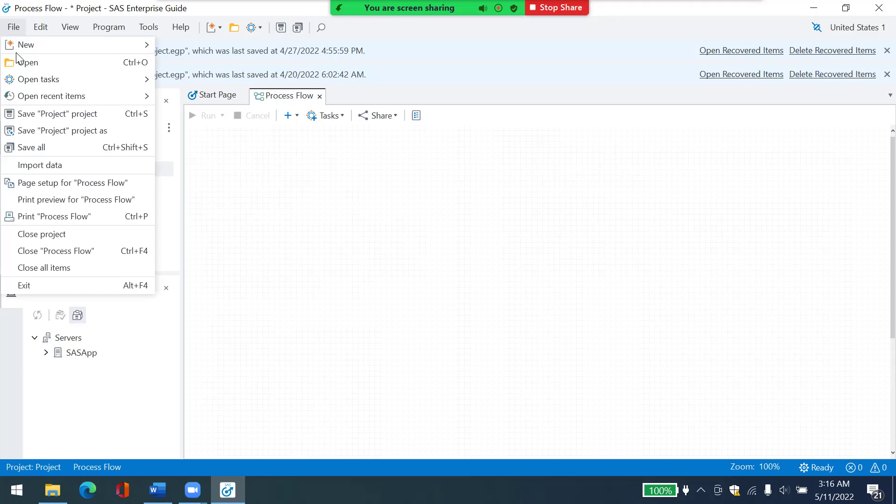
left_click(41, 166)
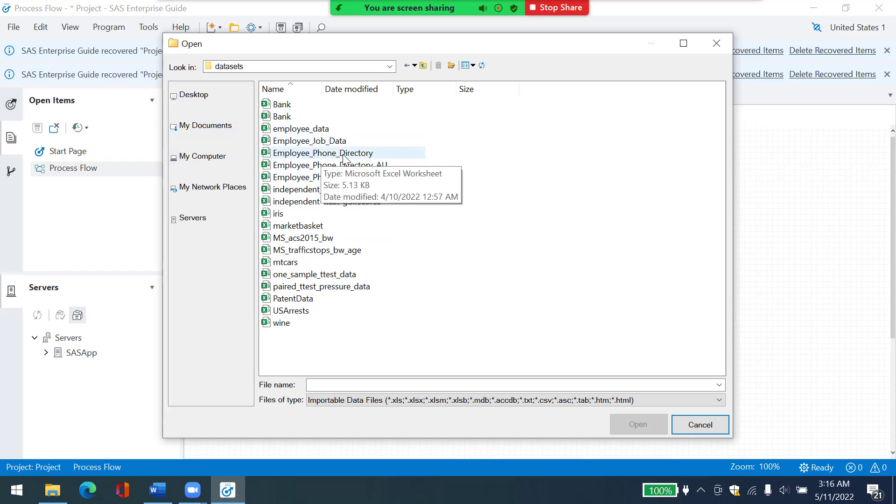
Import Employee_Phone_Directory.xlsx, accepting the wizard's worksheet, field attribute and advanced defaults
double_click(344, 154)
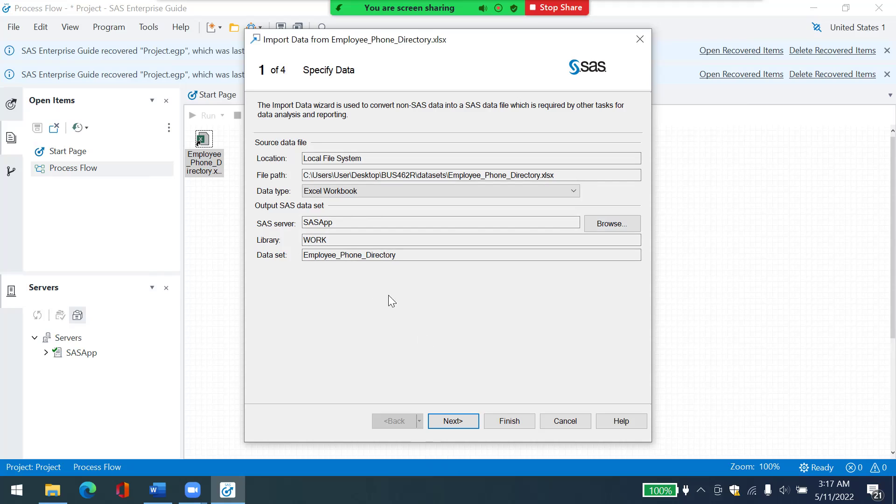
left_click(457, 427)
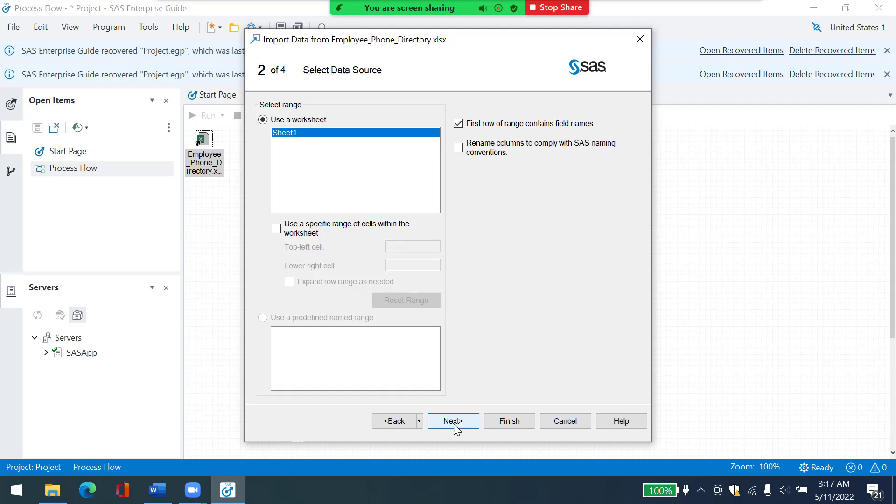
left_click(453, 421)
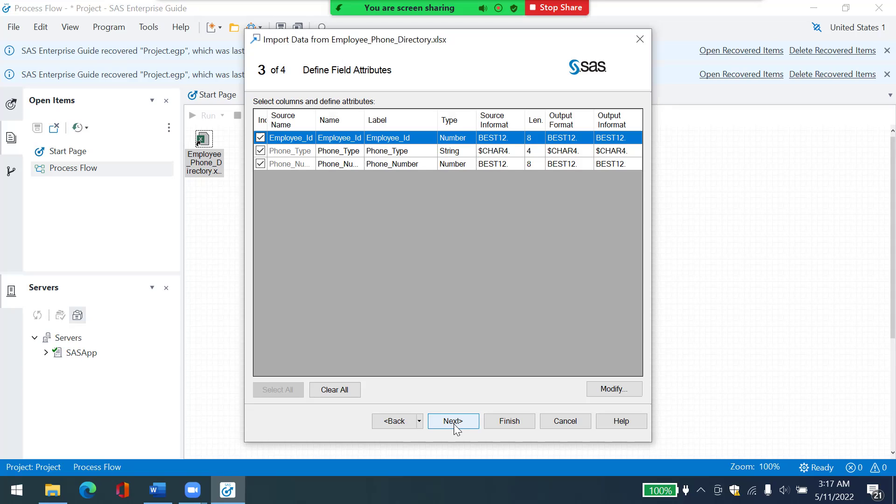
left_click(453, 421)
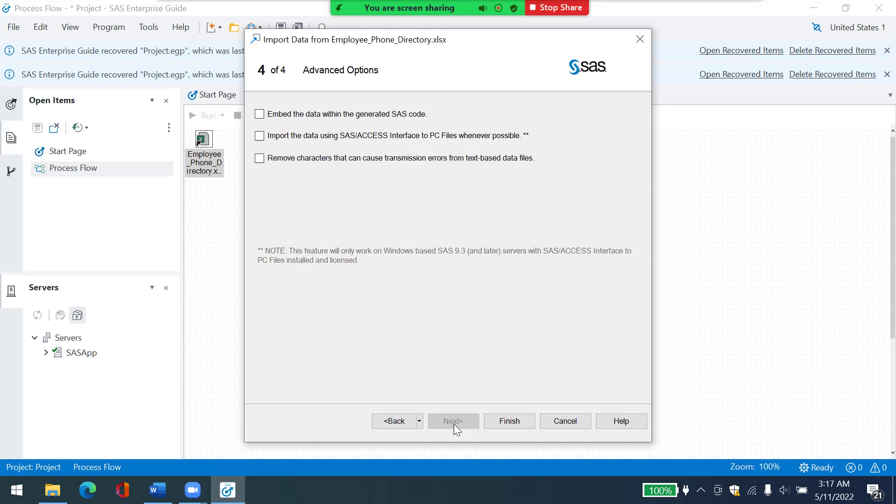
left_click(513, 422)
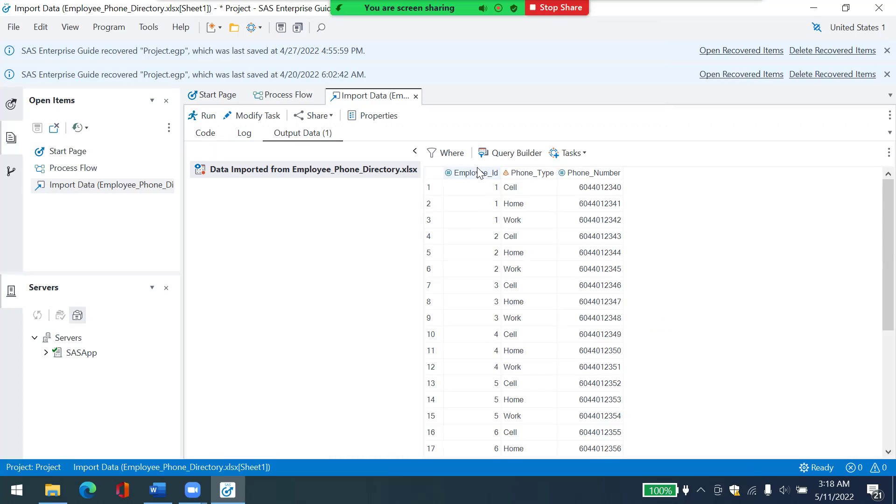
mouse_move(478, 172)
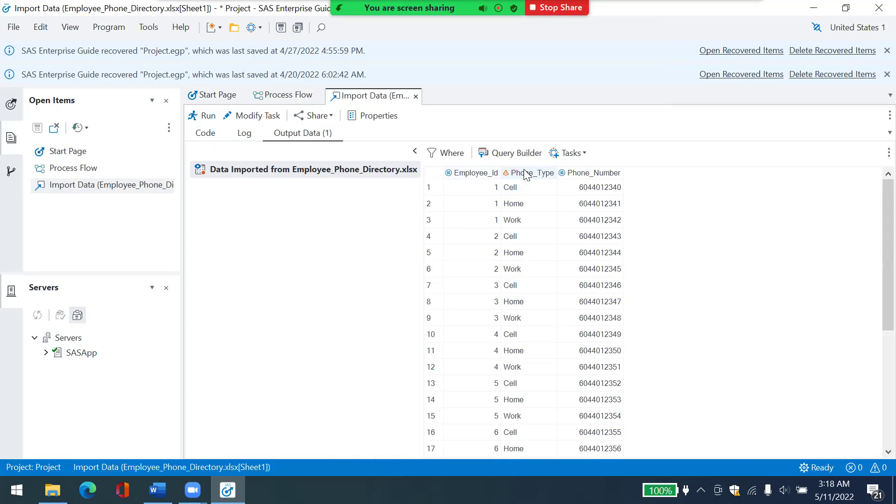
mouse_move(590, 179)
mouse_move(532, 173)
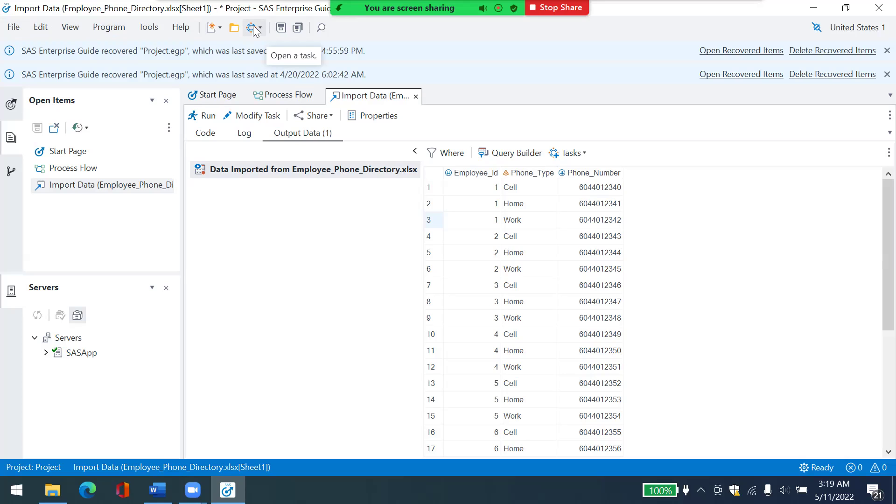
Start a Split Columns task and assign Employee_Id as the group column
left_click(253, 26)
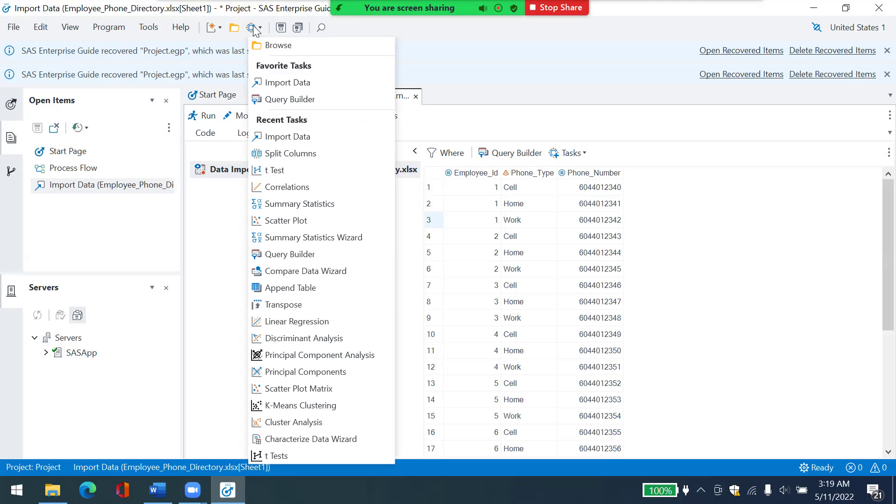
left_click(289, 151)
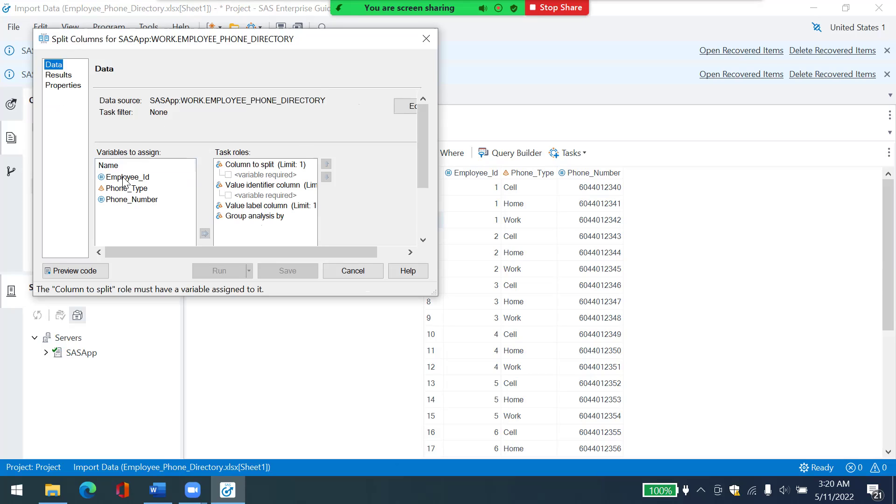
left_click(124, 178)
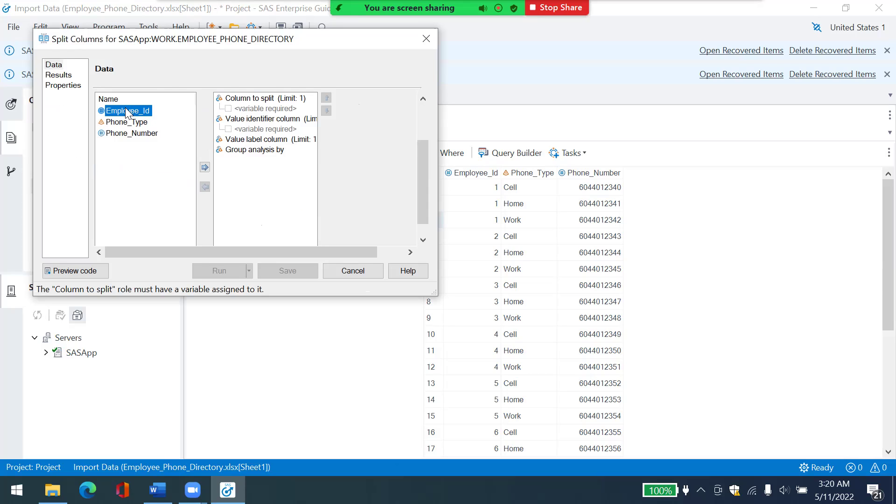
left_click(249, 155)
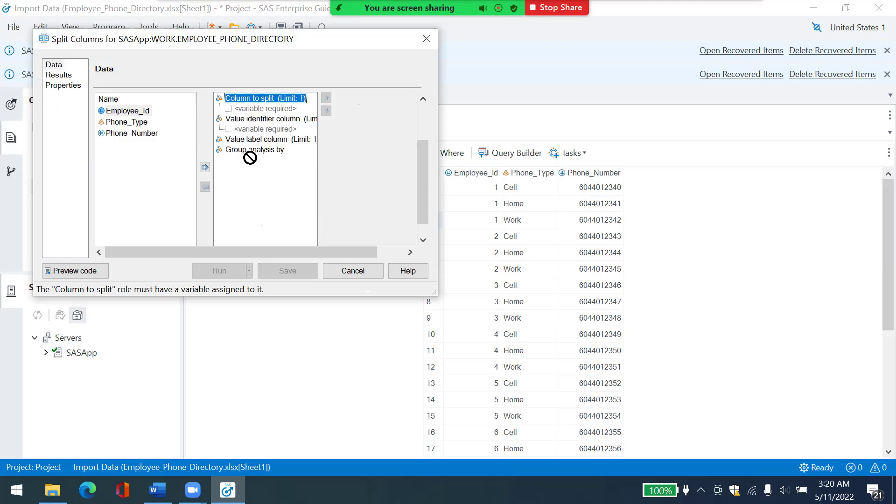
left_click(115, 115)
left_click(238, 156)
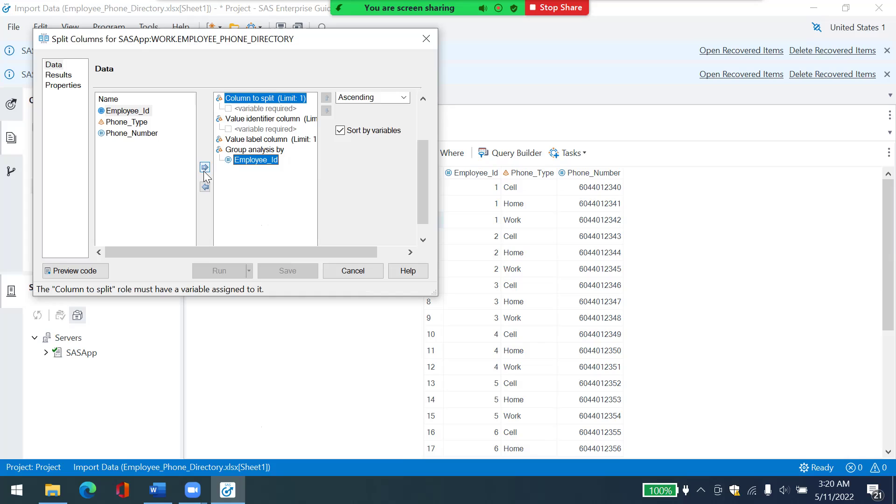
Make Phone_Type the value identifier and Phone_Number the column to split, then run
left_click(119, 123)
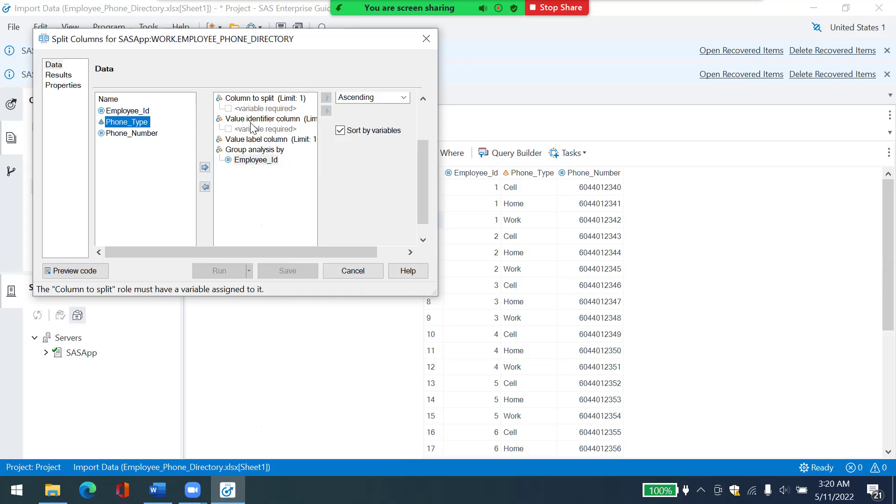
left_click(205, 168)
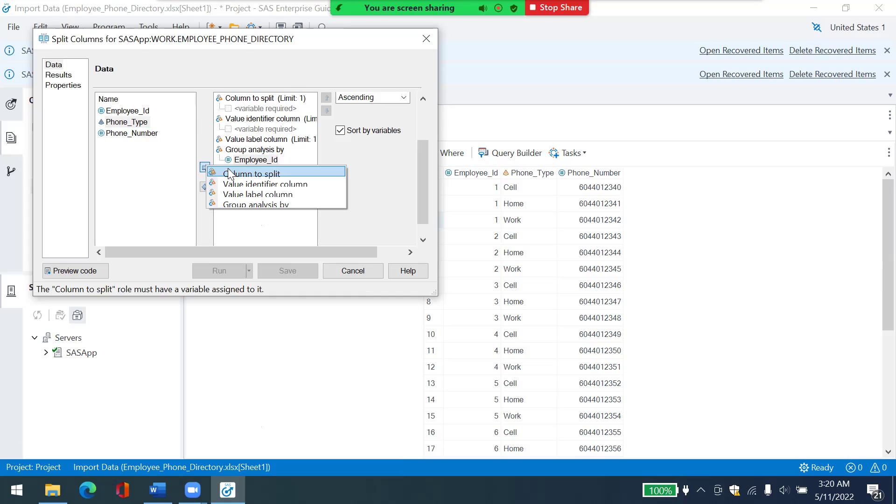
left_click(241, 184)
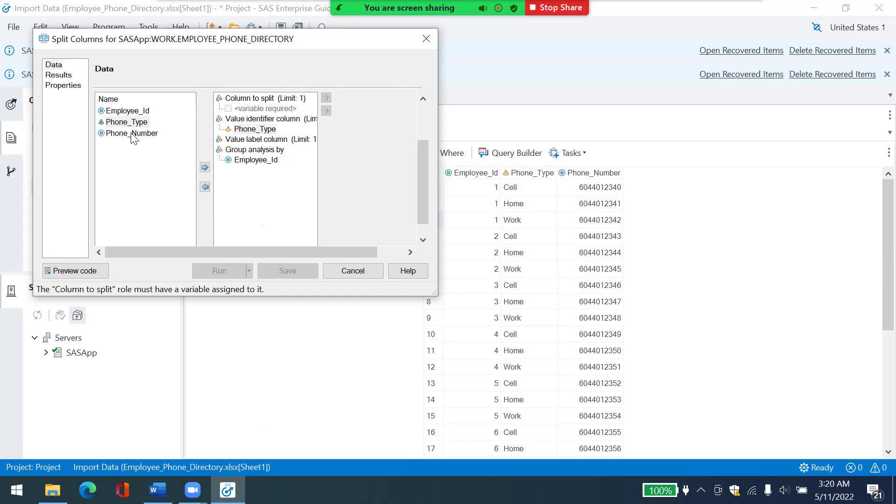
left_click_drag(129, 129, 261, 109)
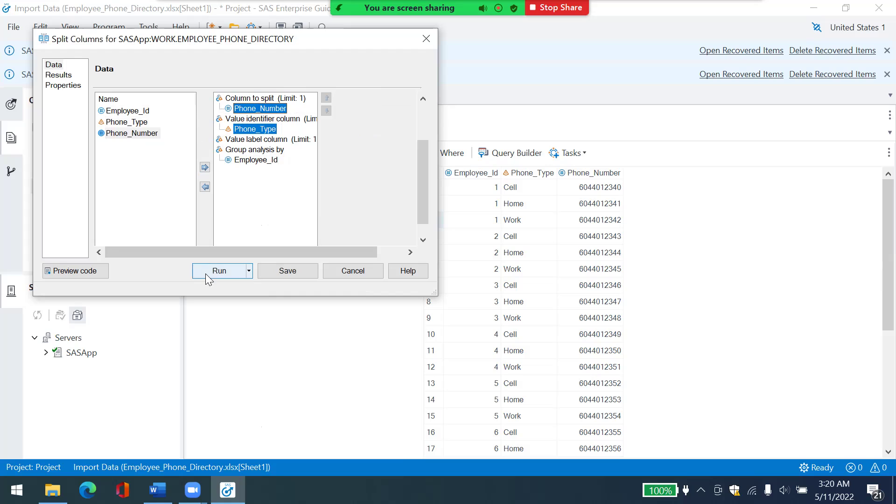
left_click(60, 77)
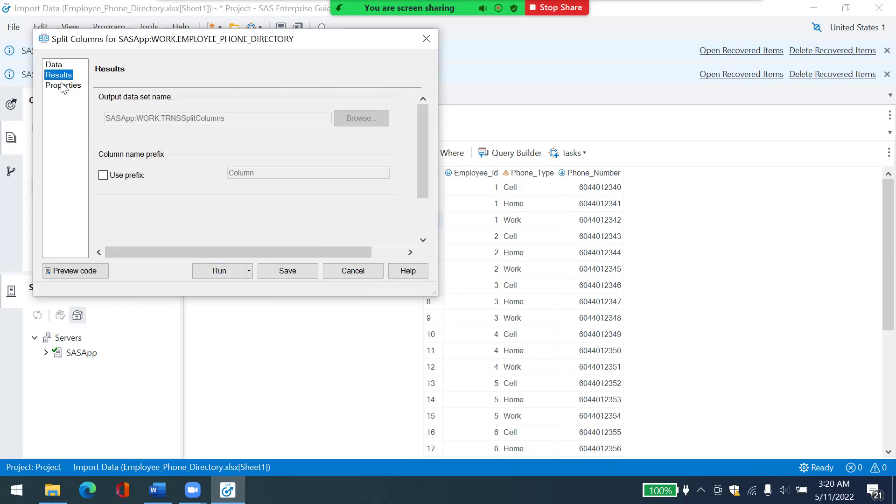
left_click(63, 86)
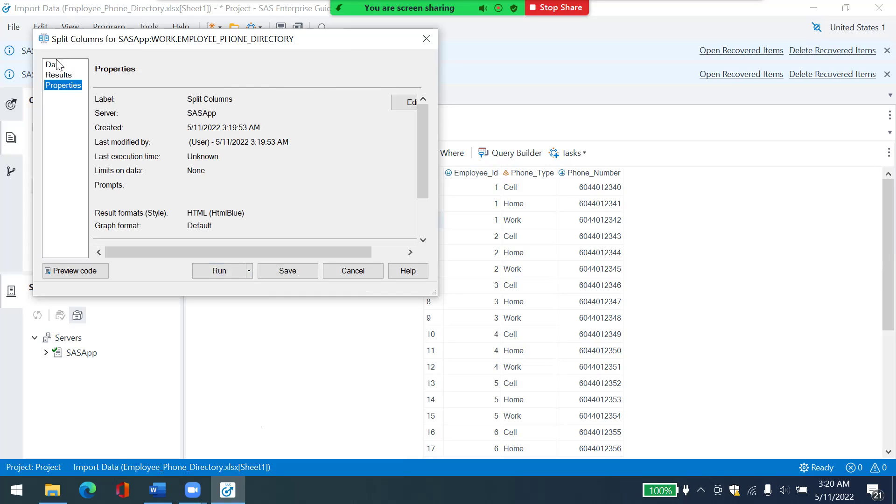
left_click(58, 66)
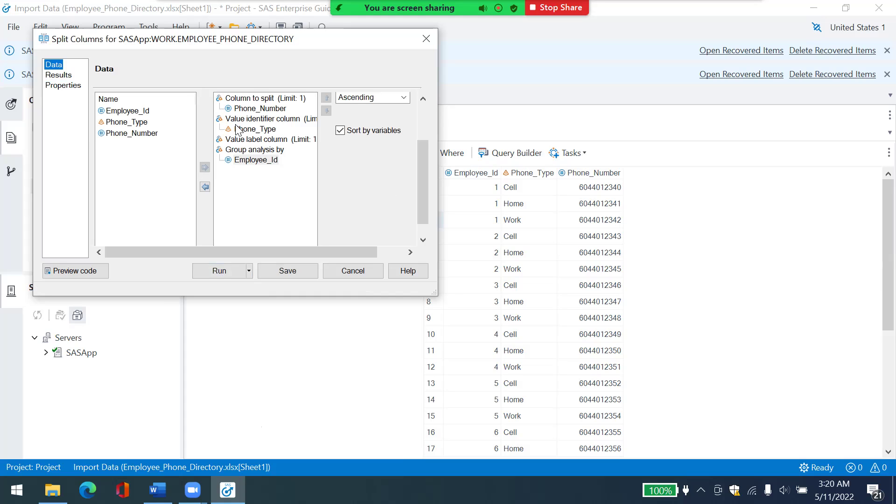
left_click(219, 273)
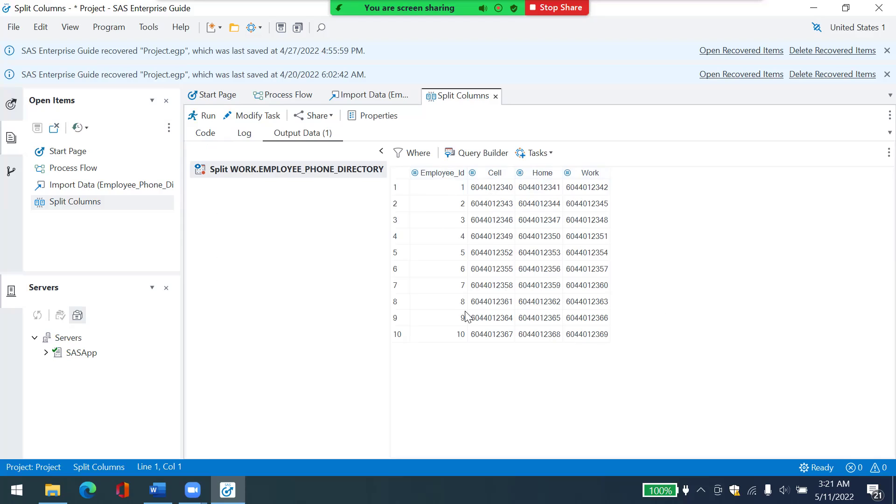
Export the split output to the Desktop as Microsoft Excel Workbook (*.xlsx) Split WORK_EMPLOYEE_PHONE_DIRECTORY
left_click(325, 118)
mouse_move(330, 170)
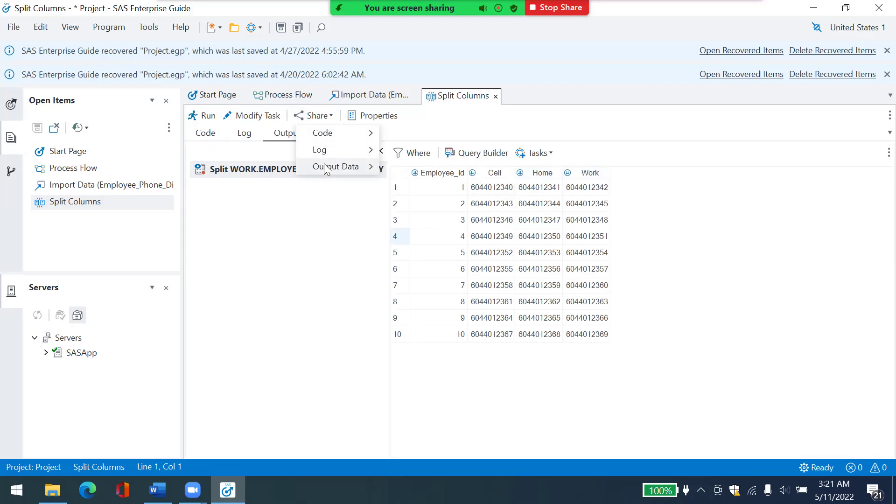
left_click(408, 169)
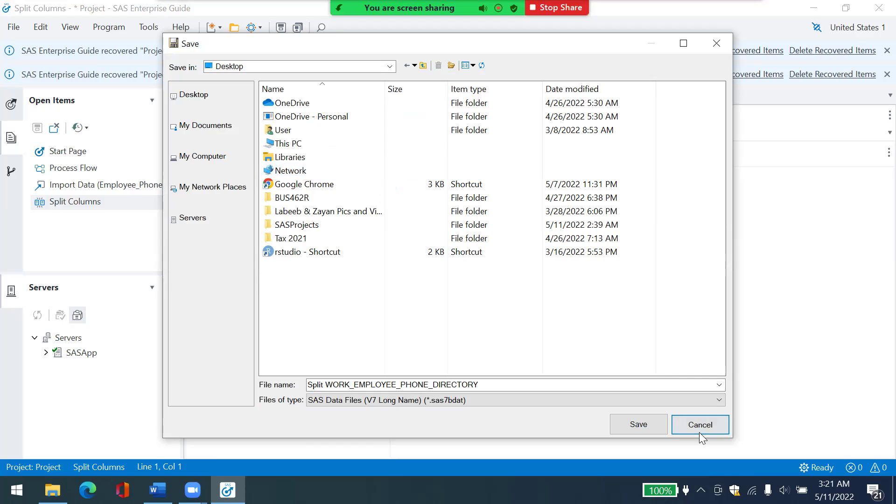
left_click(718, 400)
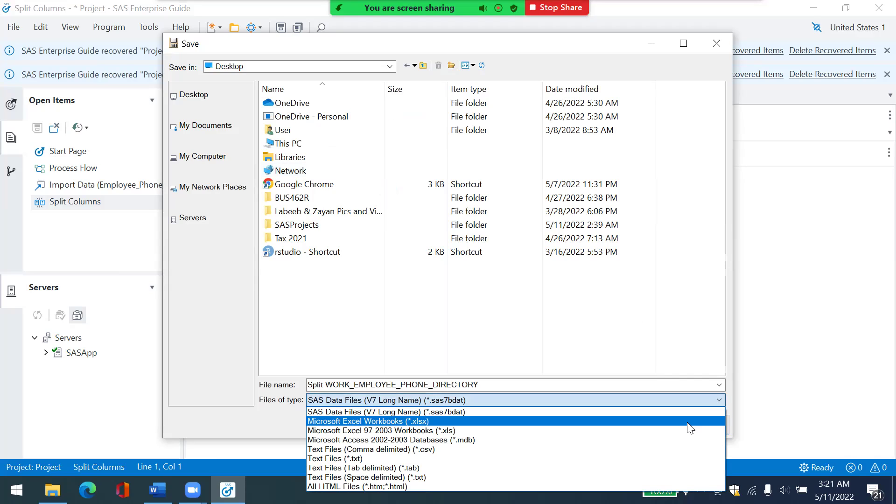
left_click(411, 423)
left_click(481, 384)
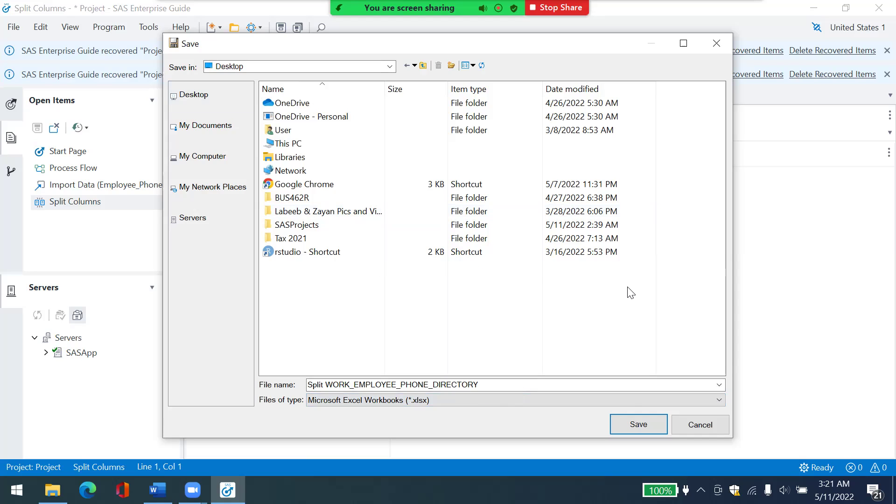
left_click(638, 425)
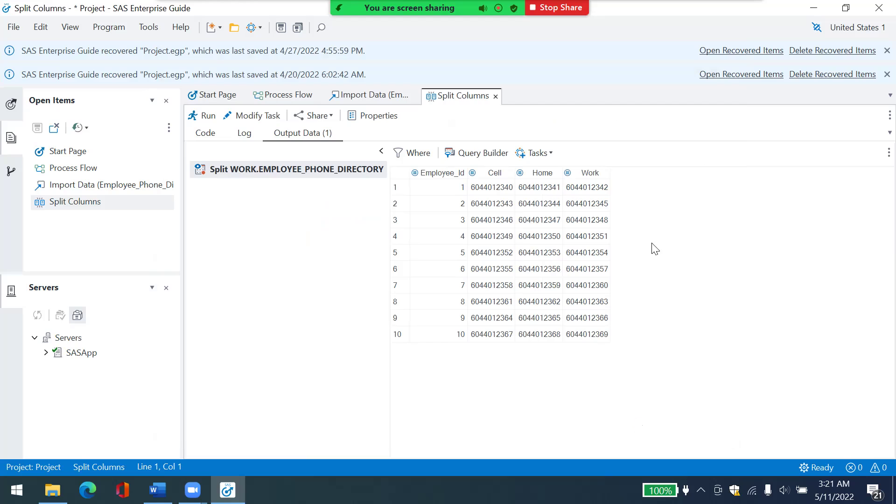
left_click(814, 8)
Open the exported workbook in Excel, widen all columns to show full numbers, close without saving
left_click(75, 322)
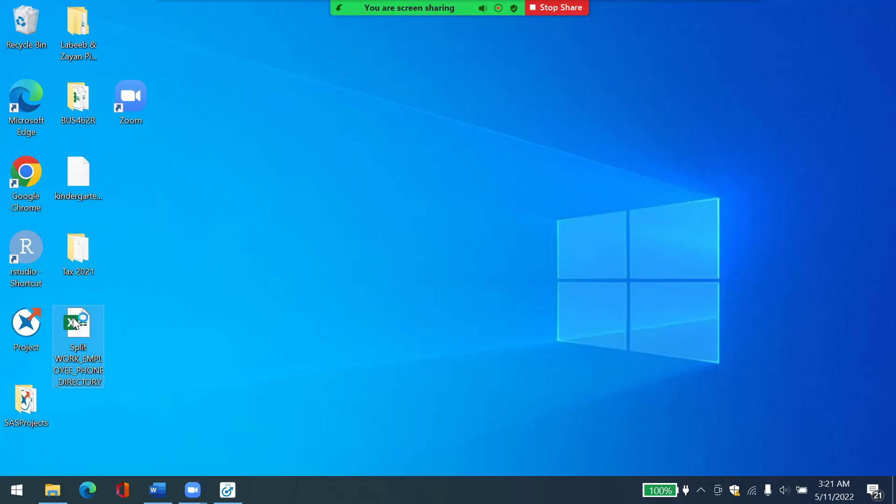
double_click(73, 317)
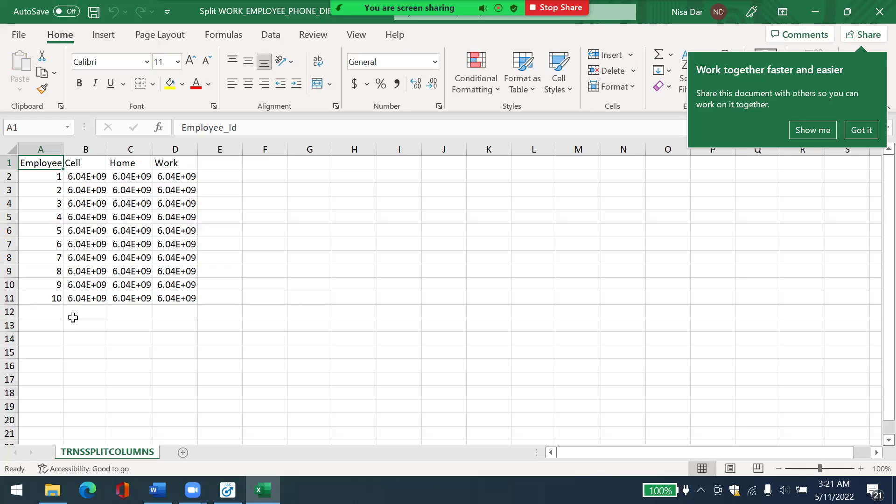
left_click(11, 149)
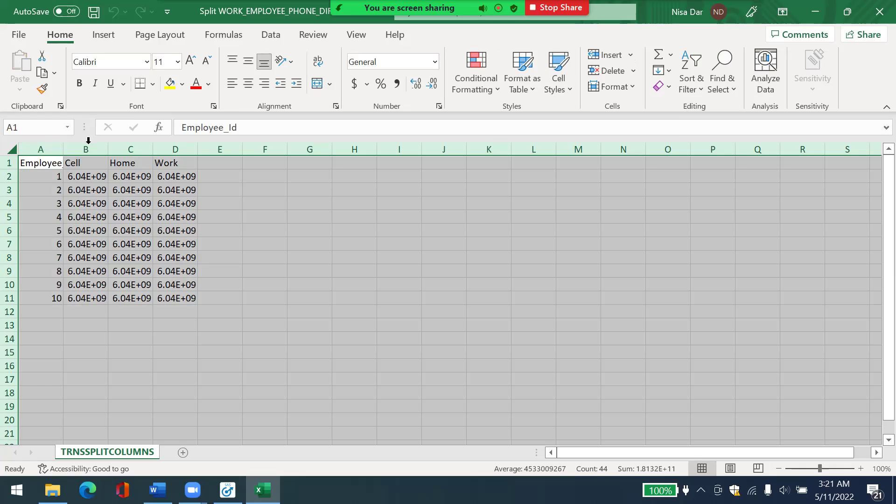
left_click_drag(108, 149, 127, 149)
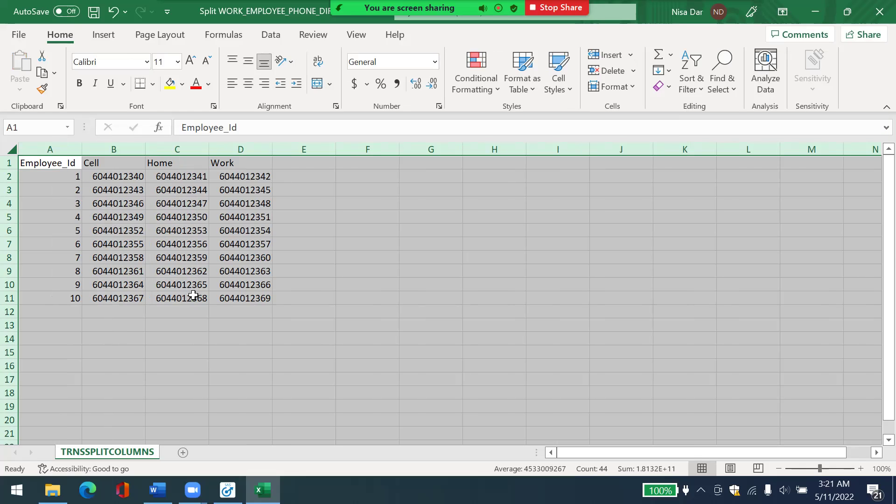
left_click(392, 351)
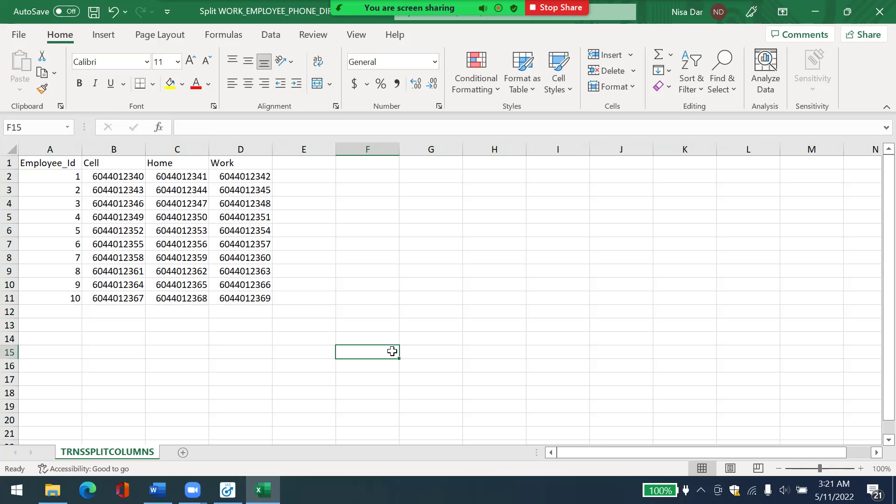
left_click(876, 12)
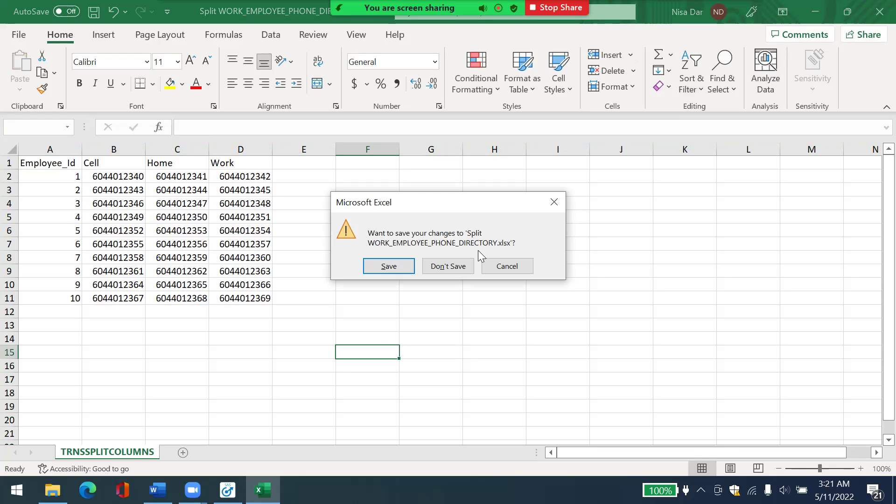
left_click(454, 267)
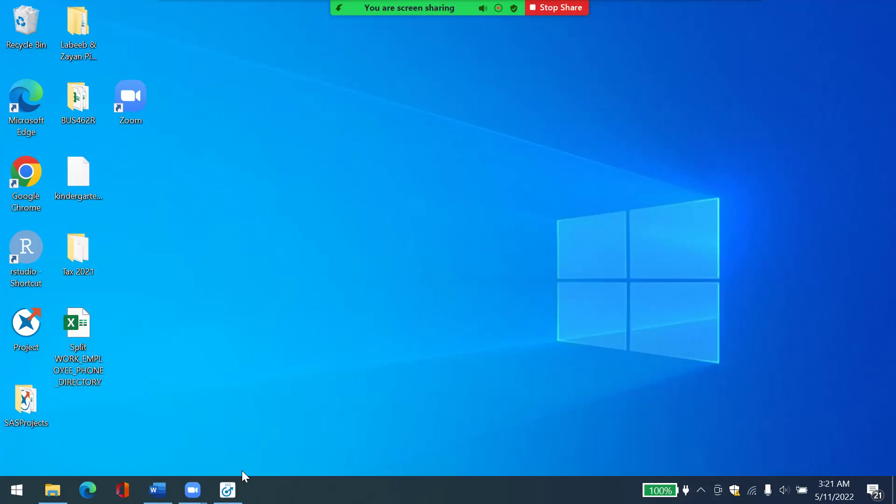
Restore the SAS Enterprise Guide window showing the Split Columns output table
left_click(228, 491)
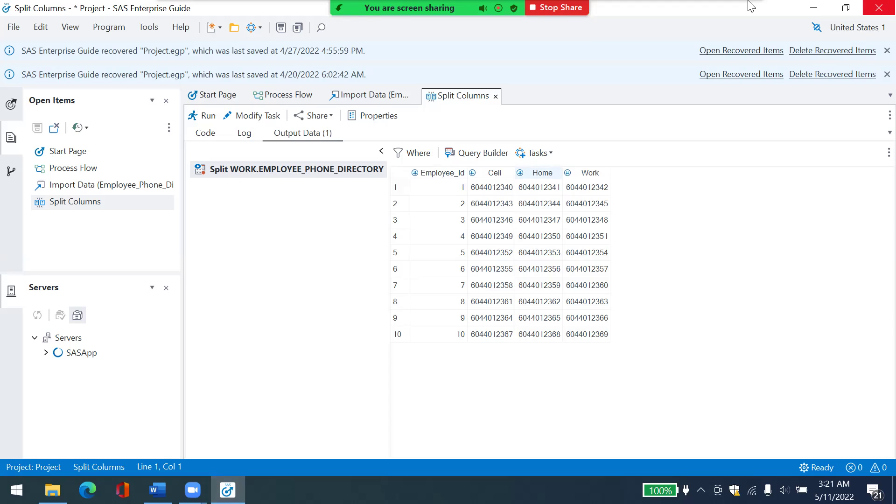
mouse_move(453, 6)
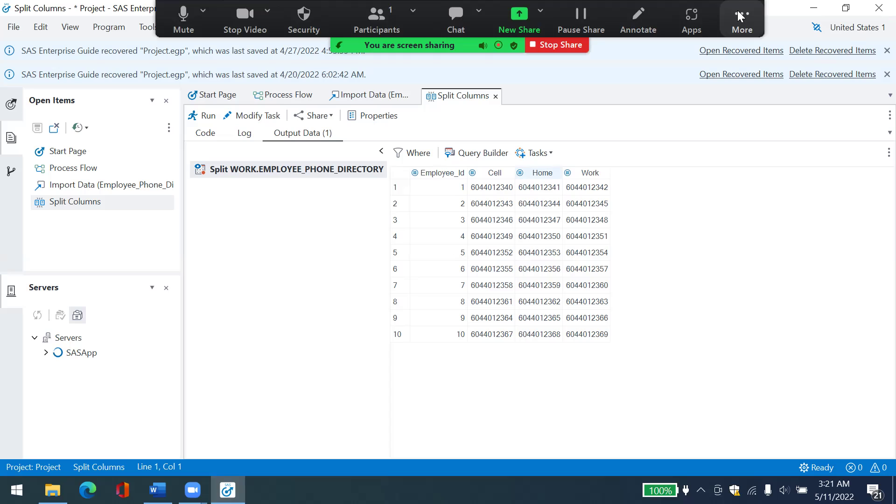
left_click(738, 15)
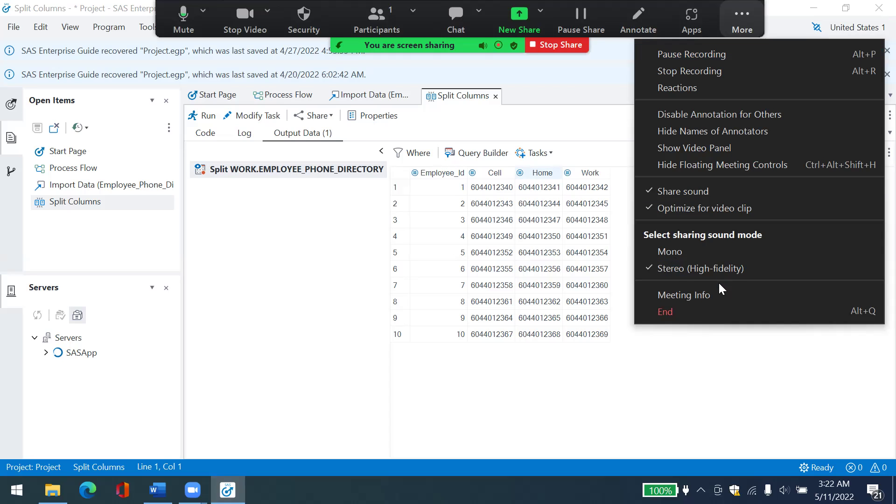